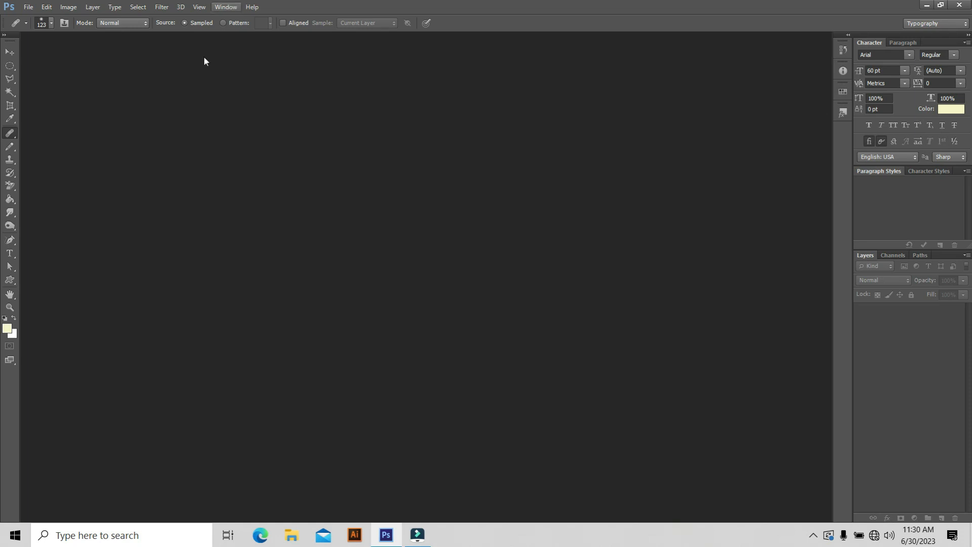
Open the images "avacado bowl.jpg" and "avacacedo juice.jpg" together from the Downloads folder
left_click(26, 7)
left_click(82, 36)
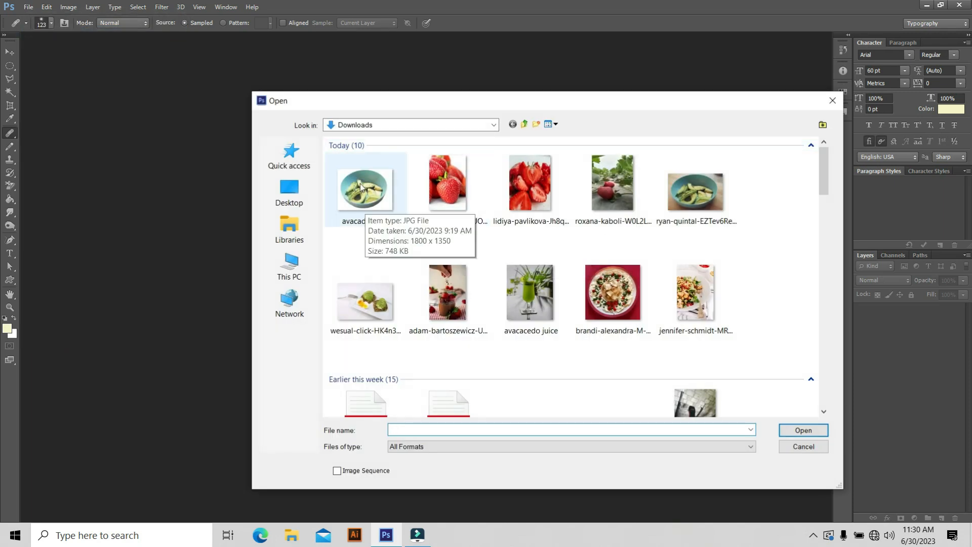
left_click(395, 219)
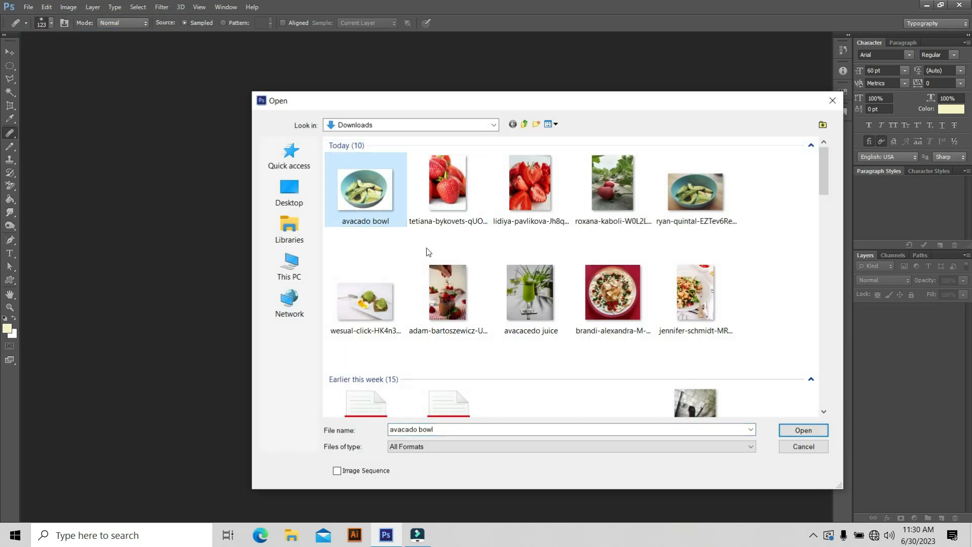
left_click(533, 296, "ctrl")
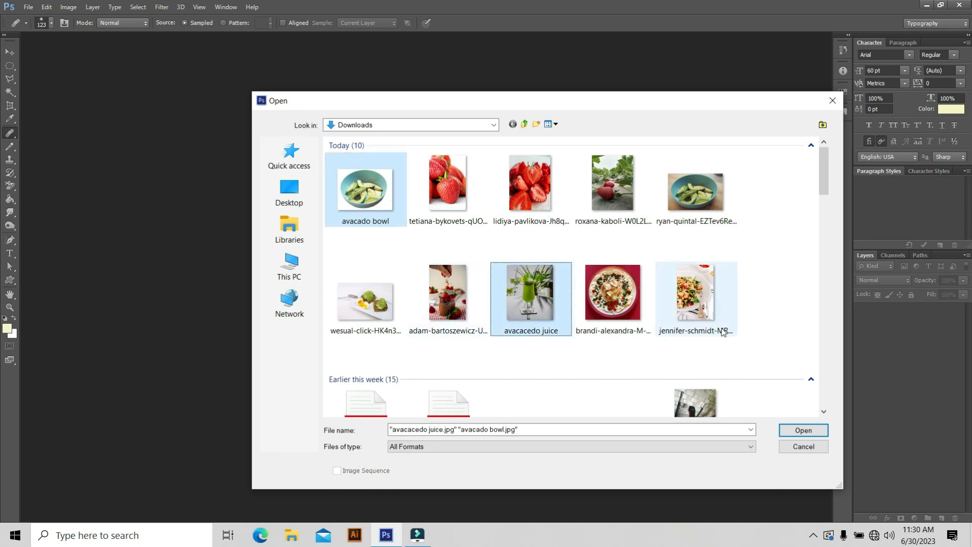
left_click(803, 429)
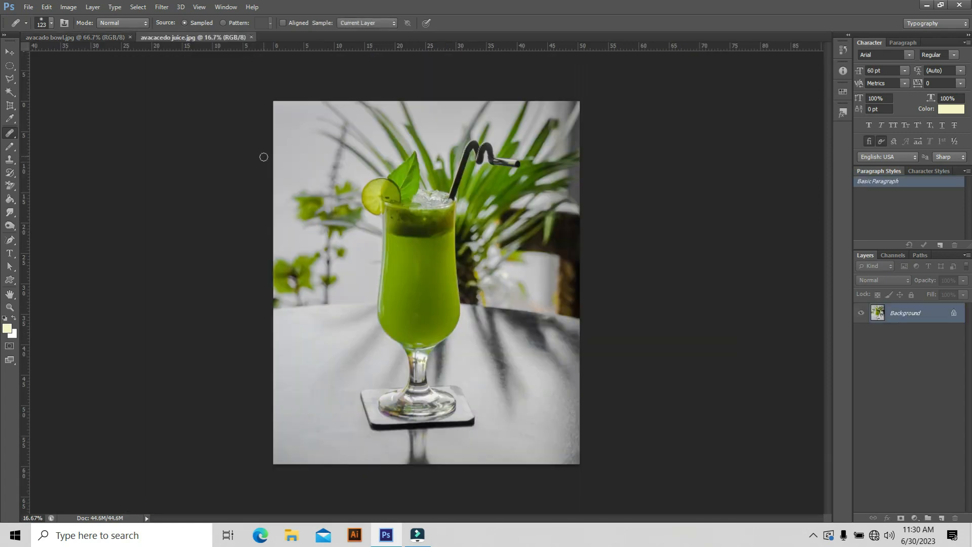
Compare the avocado bowl and avocado juice images by switching back and forth between the two open documents
left_click(103, 37)
left_click(187, 38)
left_click(83, 38)
left_click(192, 37)
left_click(53, 39)
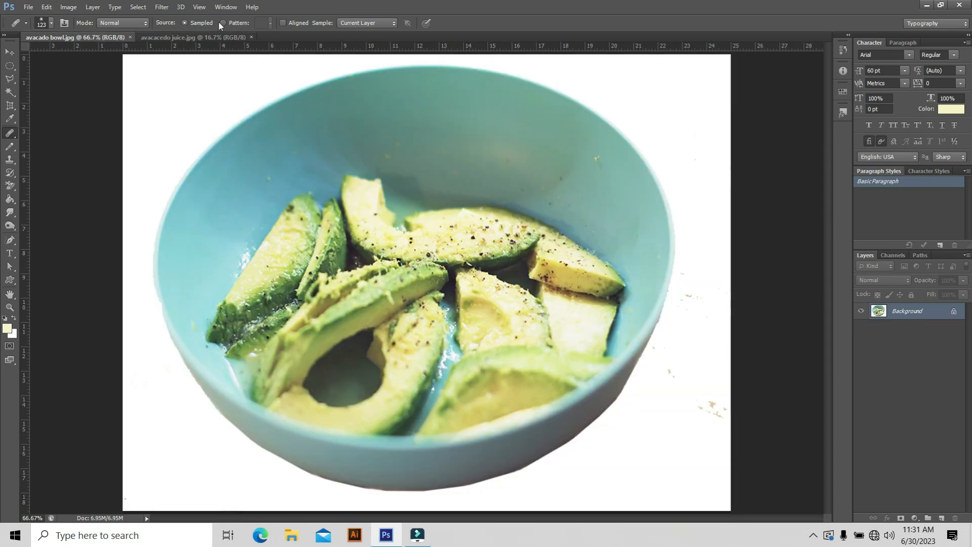
left_click(165, 39)
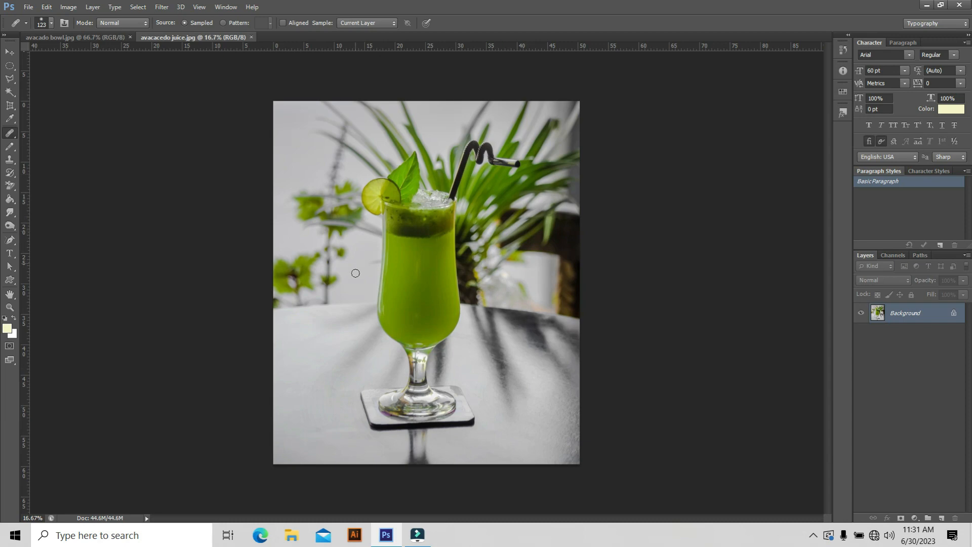
left_click(62, 39)
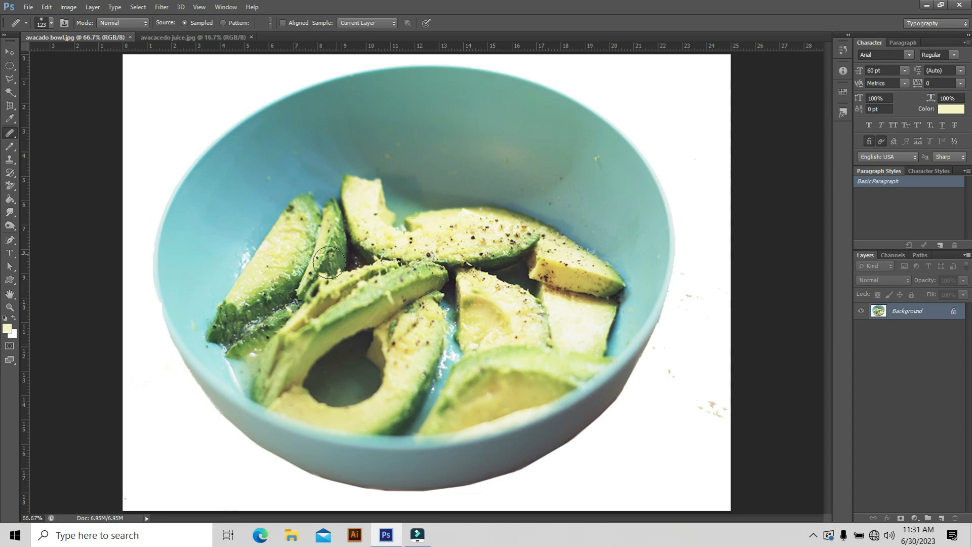
left_click(202, 37)
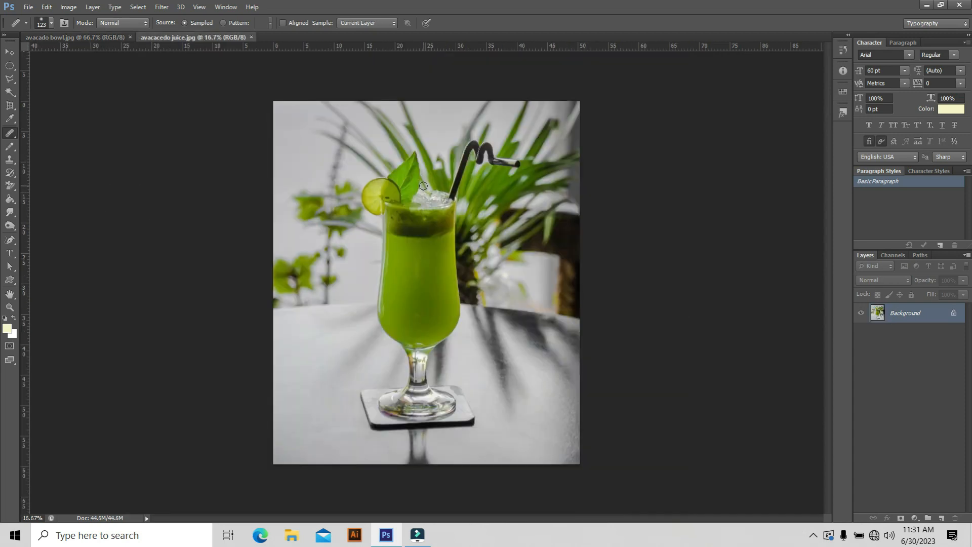
Duplicate the juice image's Background layer and arrange the two documents side by side with 2-up Vertical
left_click_drag(919, 312, 941, 518)
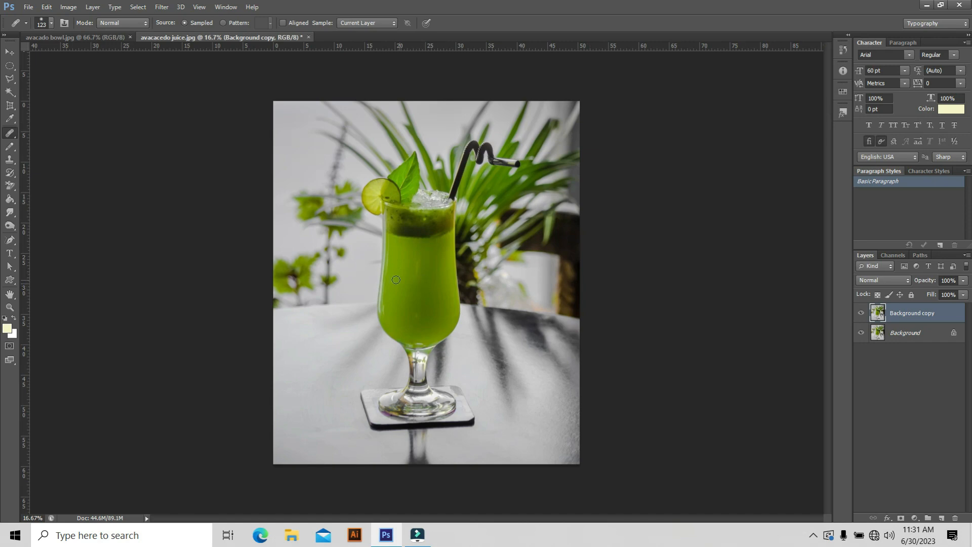
left_click(225, 6)
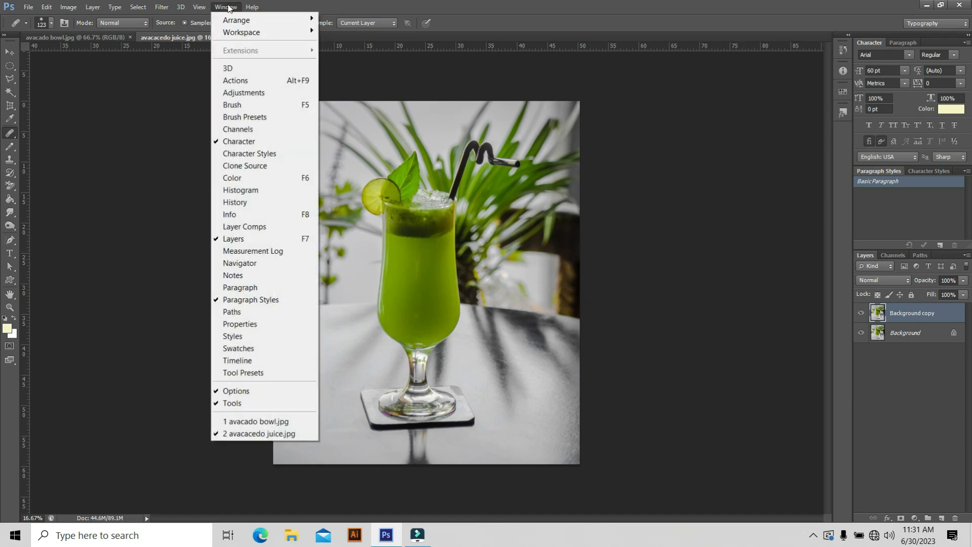
mouse_move(249, 19)
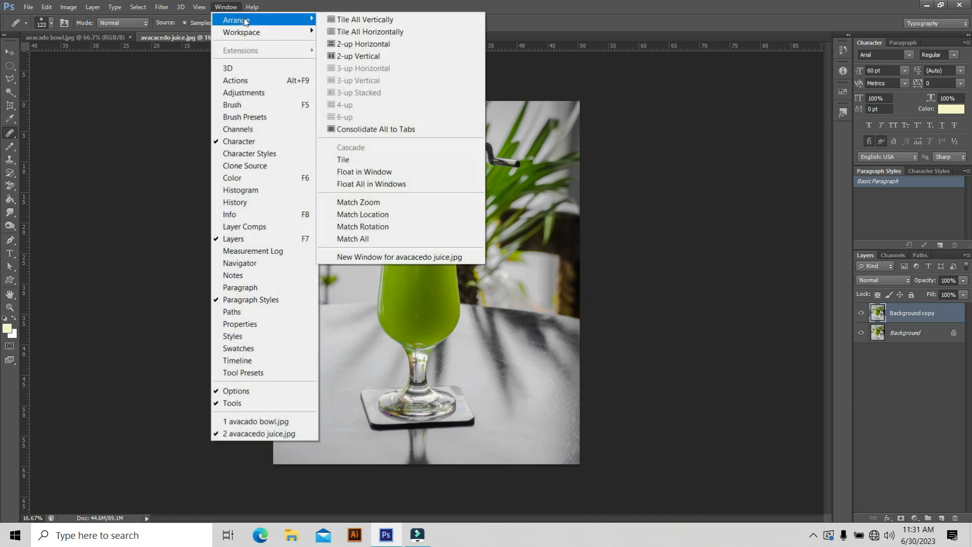
left_click(397, 60)
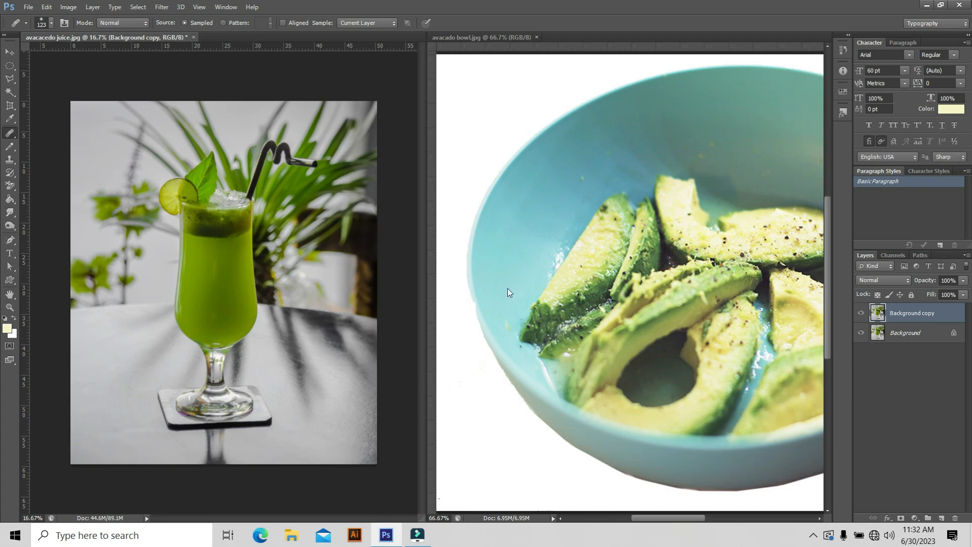
Choose the Healing Brush Tool for the juice image and set its brush size to 140 px
left_click(612, 390)
scroll(497, 260, "down", 4)
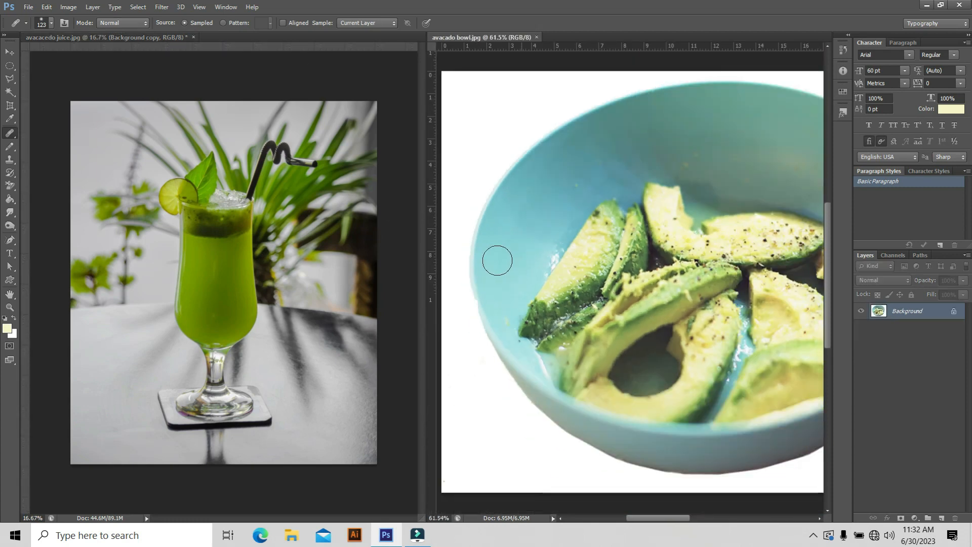
scroll(497, 261, "down", 1)
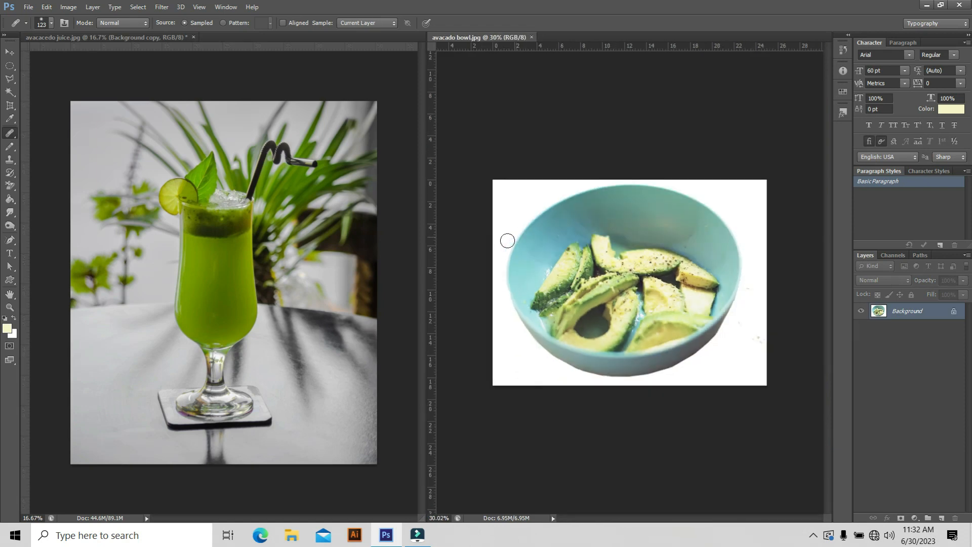
scroll(323, 311, "up", 1)
left_click(323, 311)
scroll(323, 311, "up", 1)
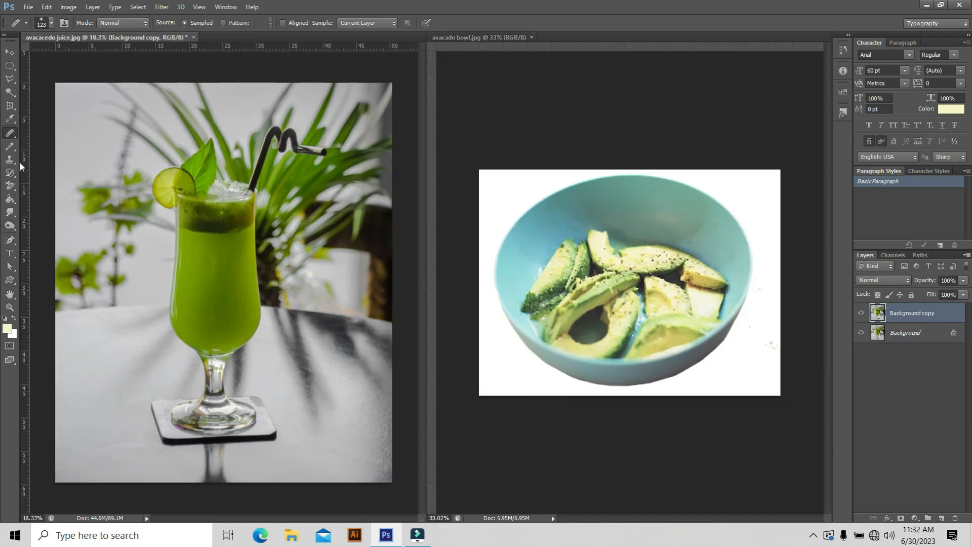
right_click(8, 136)
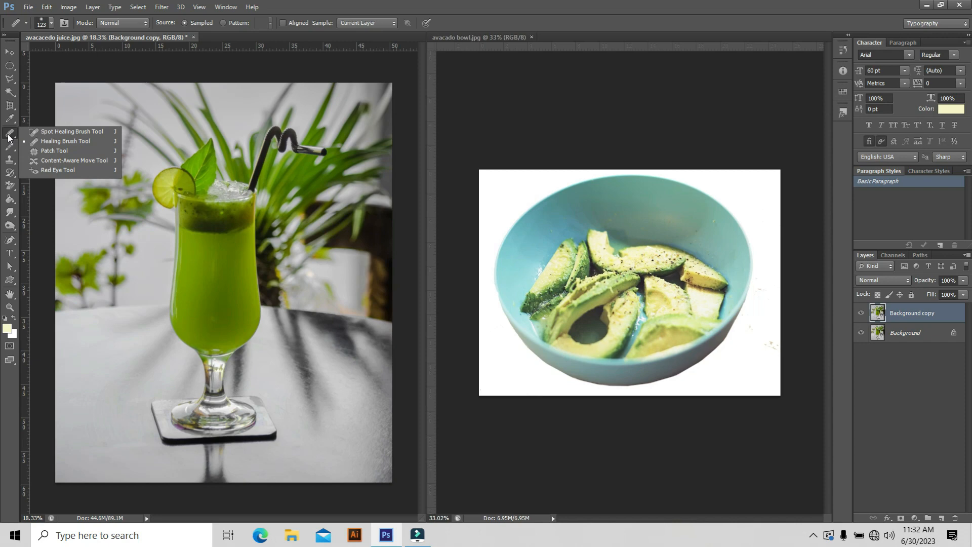
left_click(66, 144)
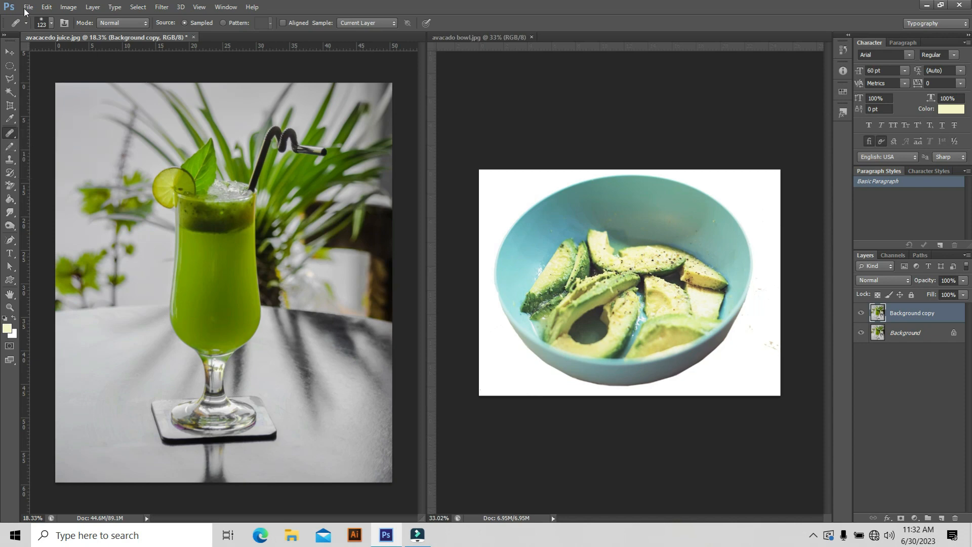
left_click(52, 23)
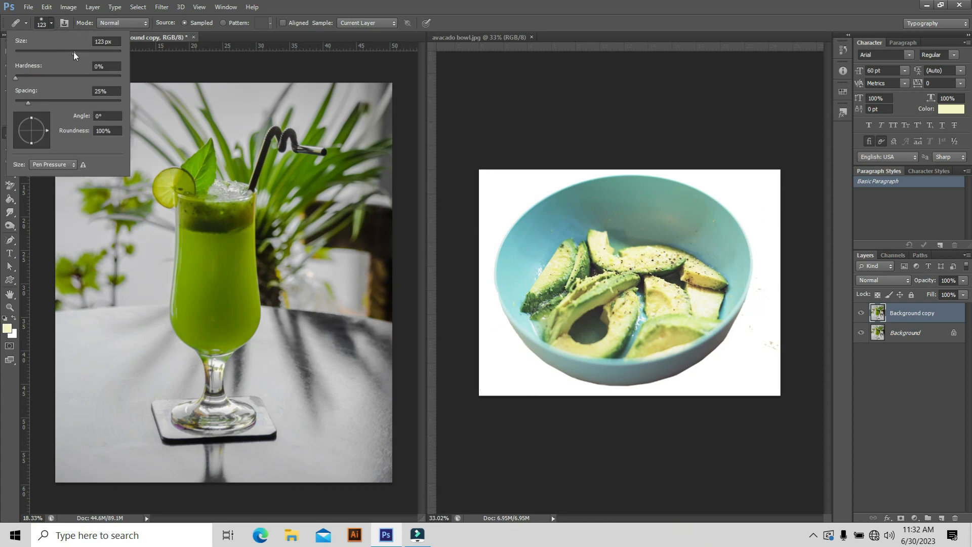
left_click_drag(83, 52, 77, 53)
left_click_drag(16, 79, 105, 90)
left_click_drag(38, 84, 16, 81)
left_click(169, 66)
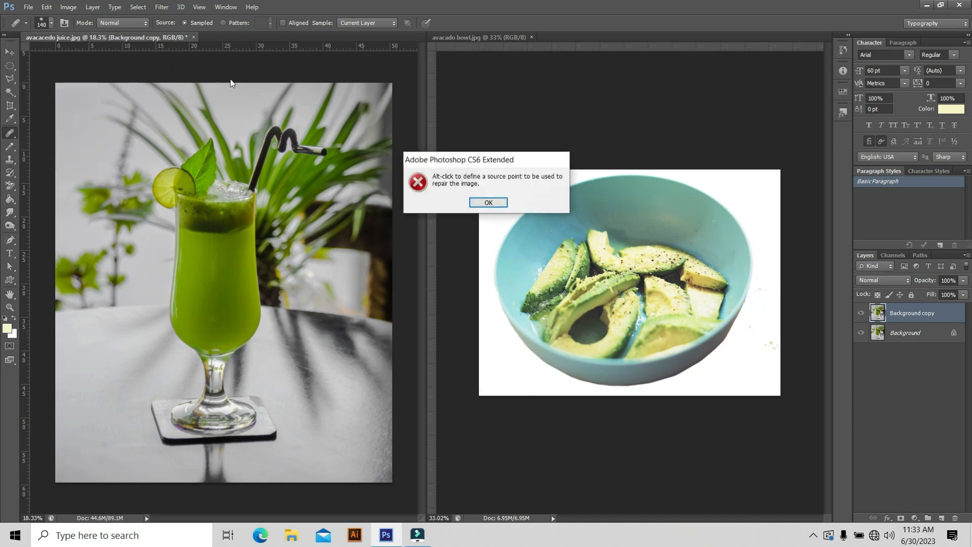
left_click(505, 207)
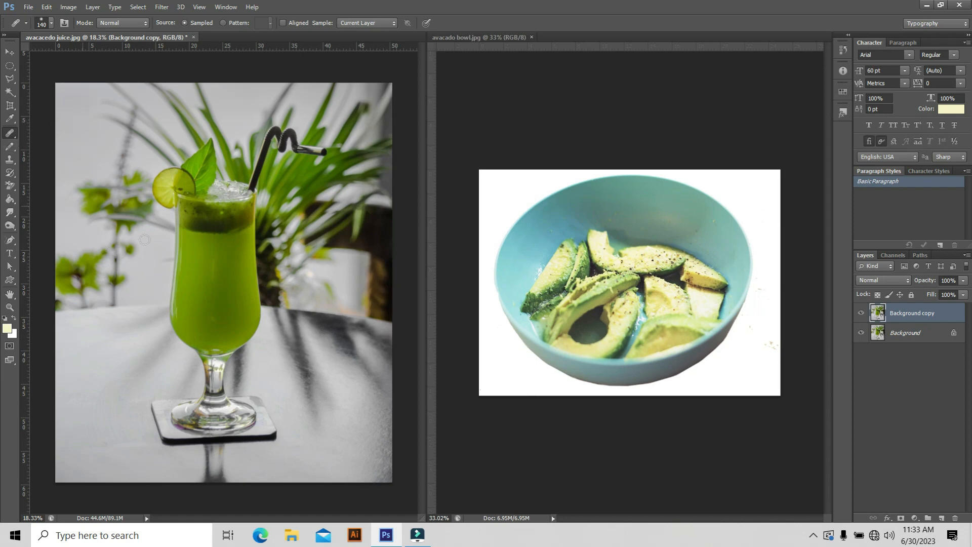
Sample the avocado bowl image as the healing source and paint the whole bowl onto the table beside the juice glass
left_click(600, 129)
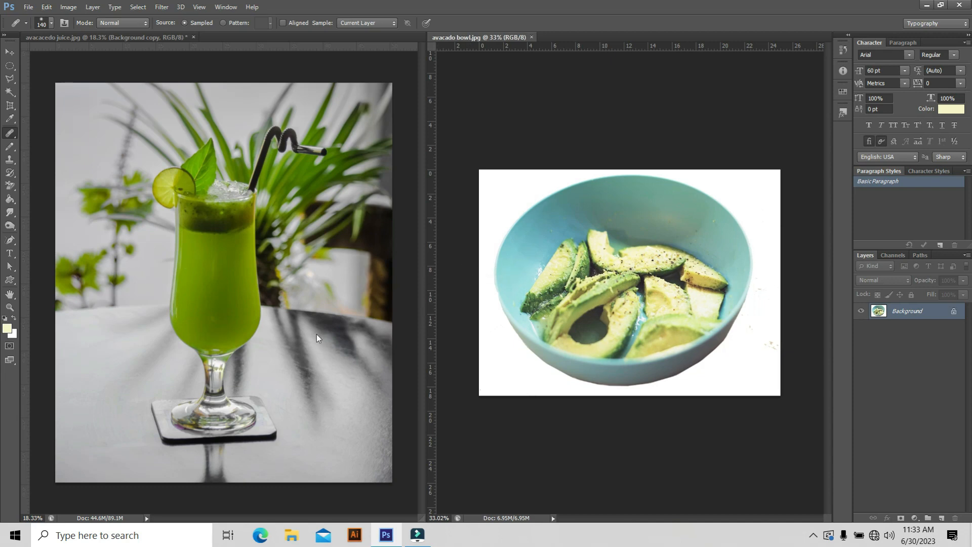
left_click(302, 335)
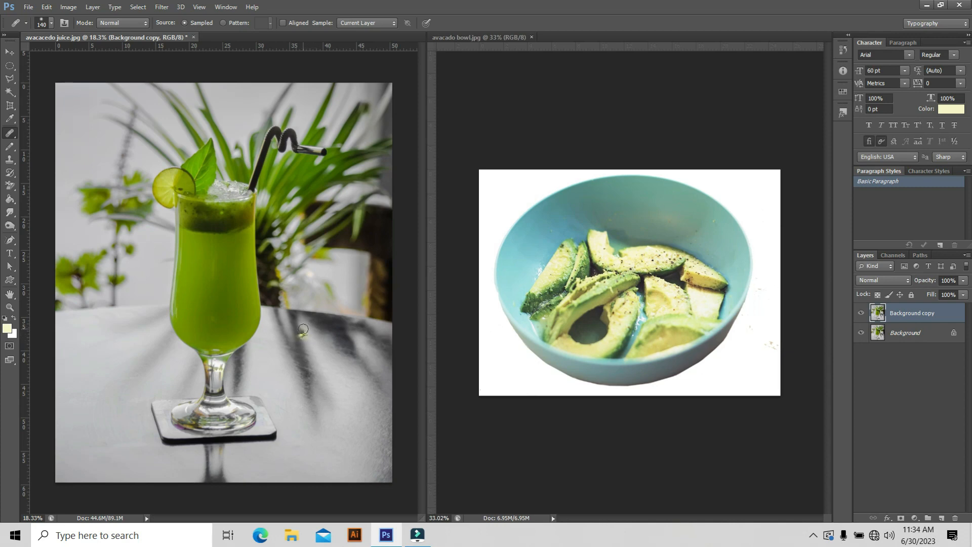
left_click(303, 329)
mouse_move(297, 331)
left_mouse_down()
mouse_move(310, 349)
mouse_move(323, 325)
mouse_move(306, 321)
mouse_move(290, 364)
mouse_move(322, 357)
mouse_move(294, 349)
mouse_move(269, 322)
mouse_move(274, 361)
mouse_move(332, 380)
mouse_move(361, 345)
mouse_move(348, 321)
left_mouse_up()
mouse_move(328, 381)
left_mouse_down()
mouse_move(273, 380)
mouse_move(255, 360)
mouse_move(365, 324)
mouse_move(331, 302)
mouse_move(273, 310)
mouse_move(315, 297)
mouse_move(356, 310)
mouse_move(333, 295)
mouse_move(270, 303)
mouse_move(345, 294)
mouse_move(366, 310)
mouse_move(370, 339)
mouse_move(371, 316)
mouse_move(336, 290)
mouse_move(263, 301)
left_mouse_up()
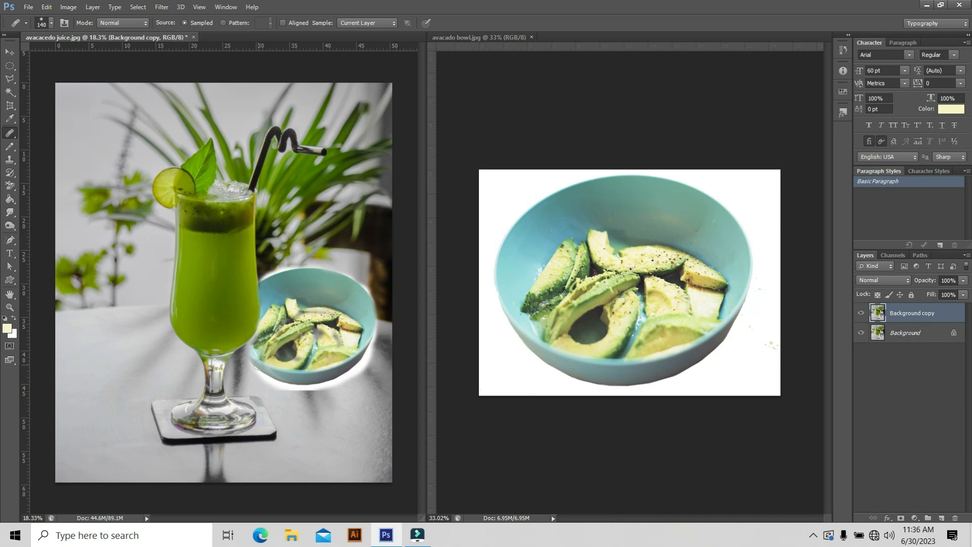
mouse_move(259, 365)
left_mouse_down()
mouse_move(247, 352)
mouse_move(272, 369)
left_mouse_up()
left_click(247, 346)
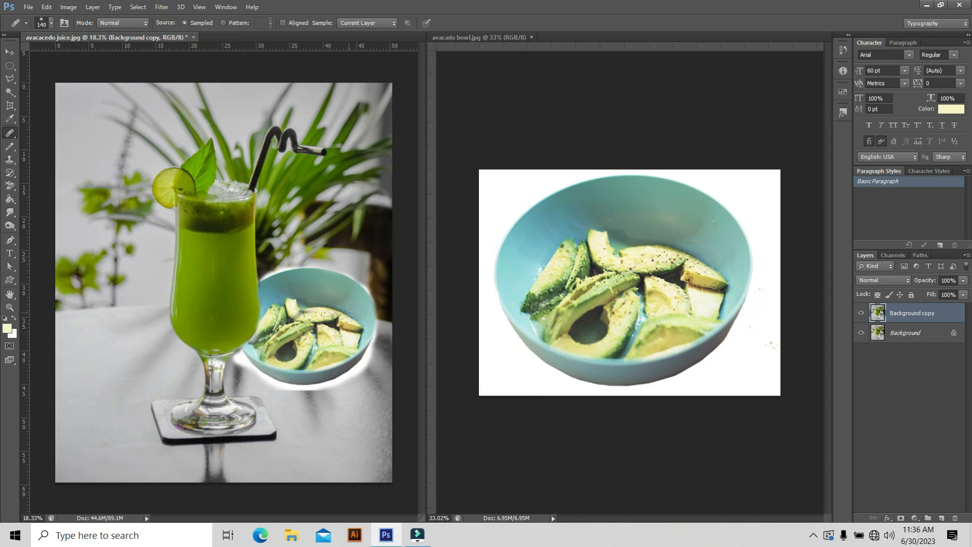
left_click_drag(368, 336, 372, 312)
Choose the Burn Tool and set its brush size to 91 px and its exposure to 37%
scroll(291, 298, "up", 4)
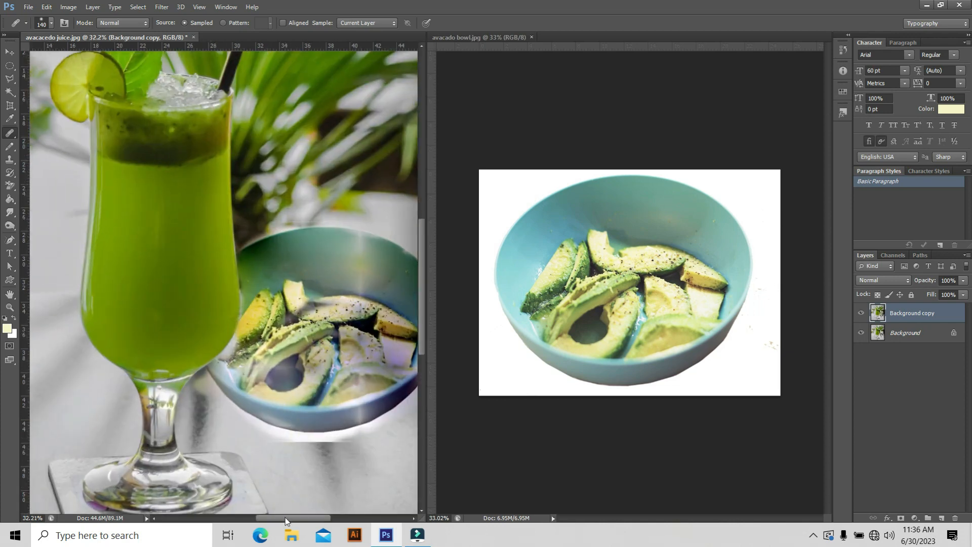
left_click_drag(286, 518, 306, 518)
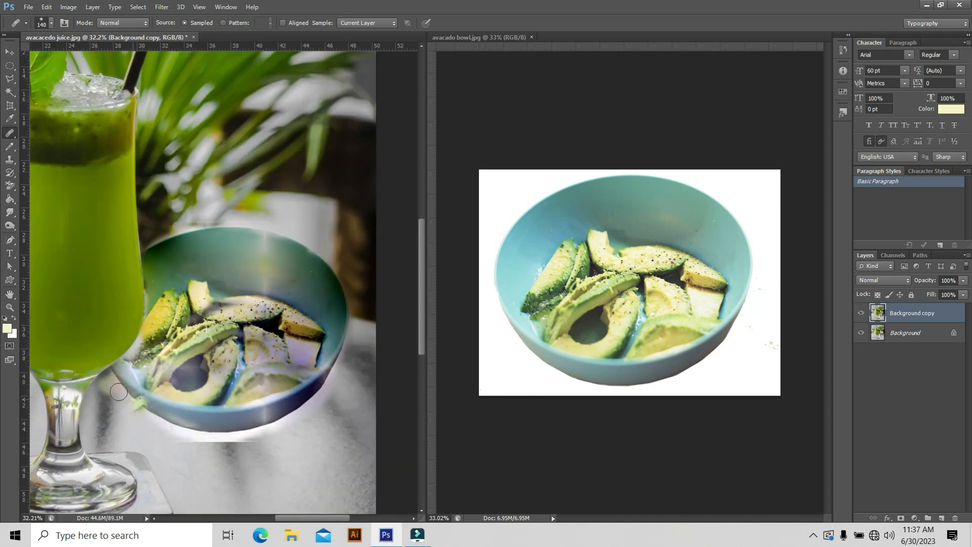
left_click(7, 229)
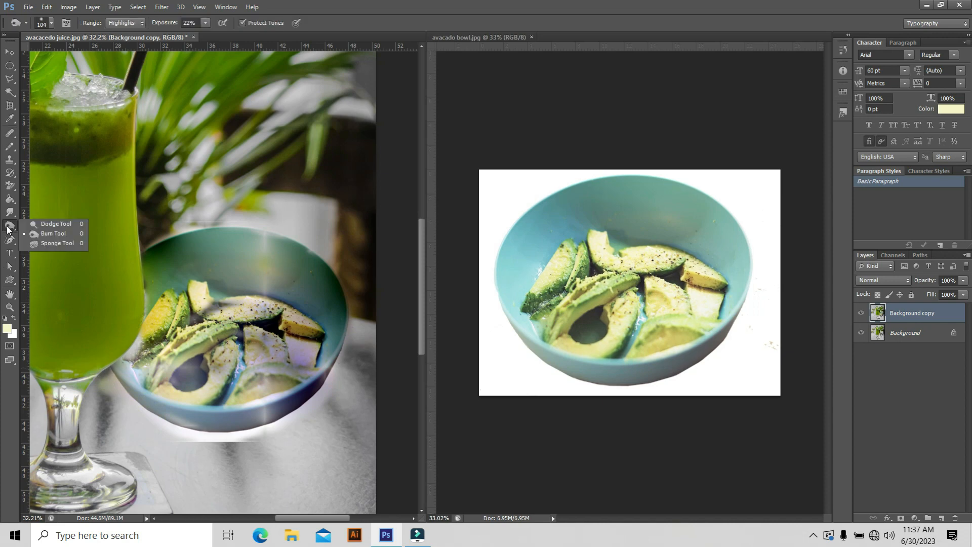
left_click(41, 234)
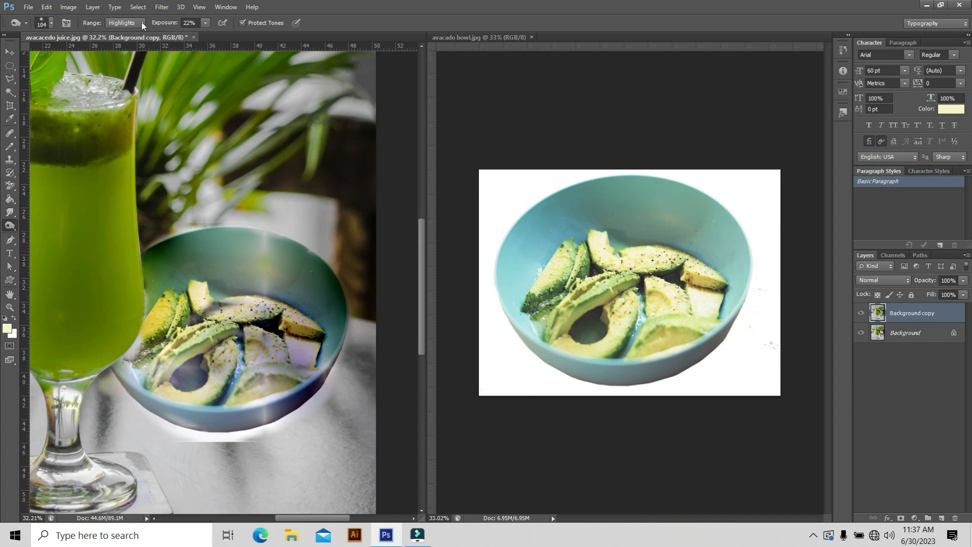
left_click(51, 23)
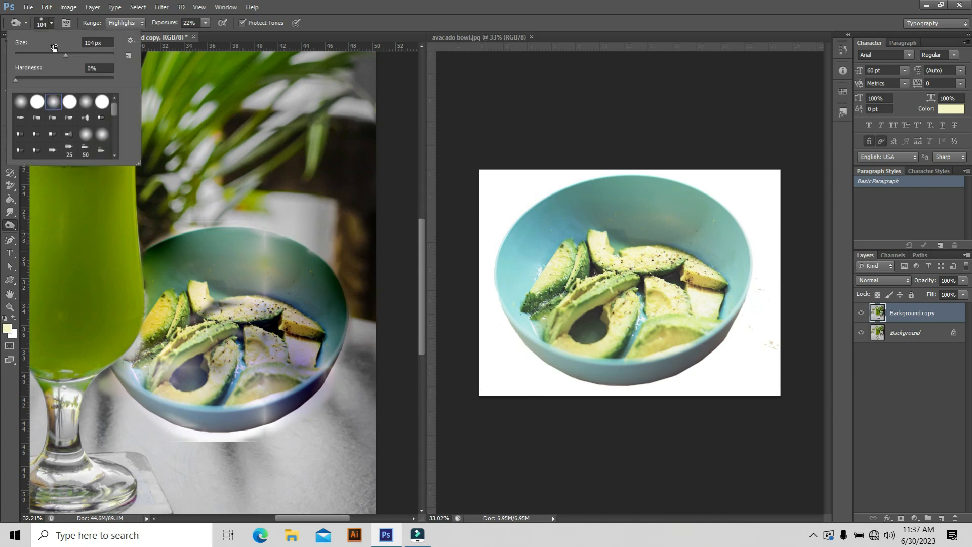
left_click_drag(63, 54, 58, 54)
left_click(205, 23)
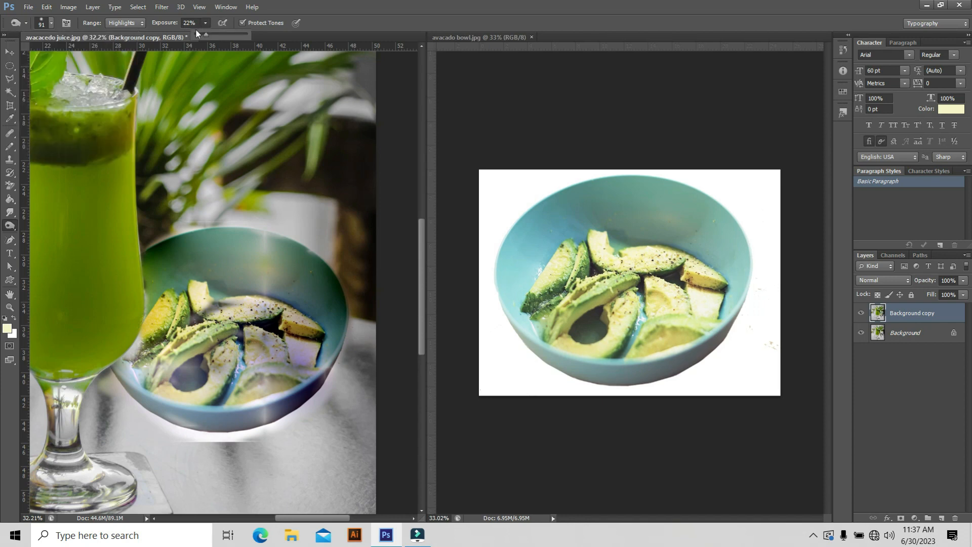
left_click(213, 33)
Burn the white fringe along the lower and outer side edges of the painted bowl to darken it into the table
scroll(178, 448, "up", 3)
scroll(120, 393, "up", 1)
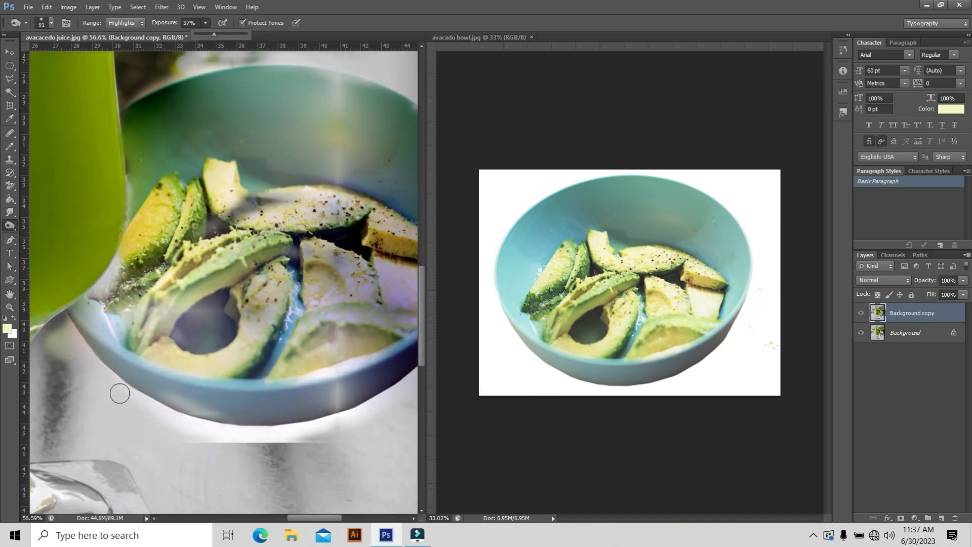
left_click(119, 393)
mouse_move(129, 398)
left_mouse_down()
mouse_move(231, 435)
mouse_move(324, 435)
mouse_move(212, 440)
mouse_move(224, 442)
mouse_move(290, 443)
mouse_move(179, 424)
mouse_move(109, 382)
mouse_move(60, 316)
mouse_move(117, 387)
mouse_move(253, 436)
mouse_move(337, 435)
mouse_move(393, 405)
mouse_move(418, 375)
mouse_move(305, 422)
mouse_move(192, 425)
mouse_move(212, 434)
mouse_move(299, 426)
mouse_move(414, 388)
left_mouse_up()
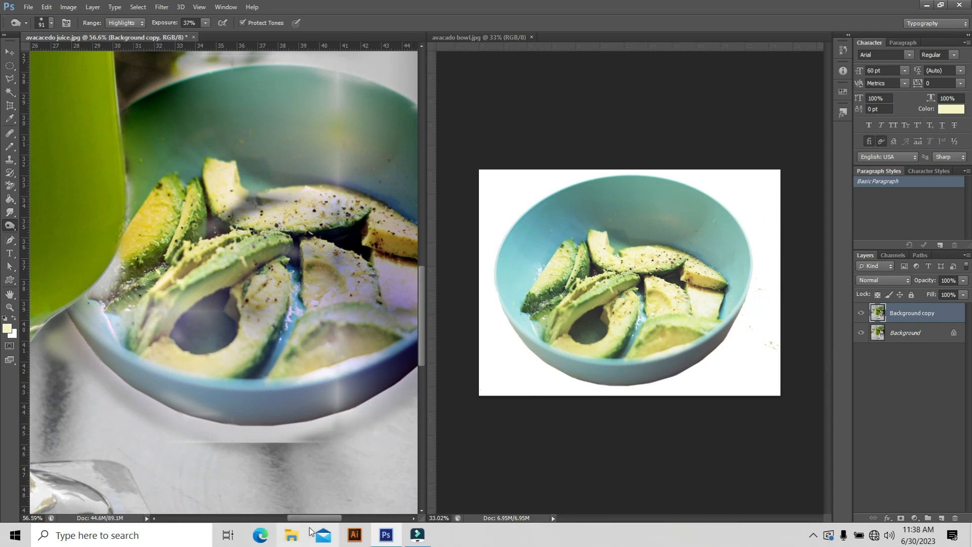
left_click_drag(318, 518, 337, 519)
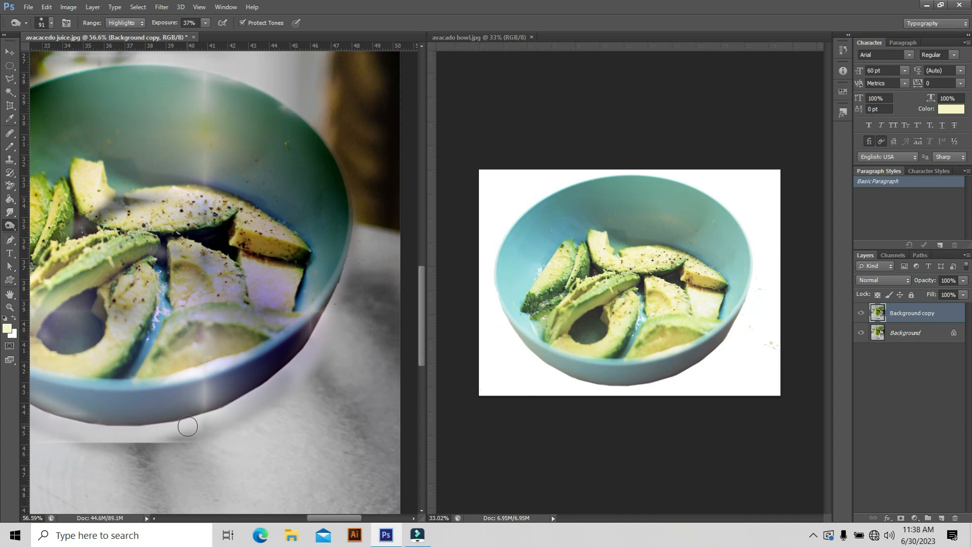
mouse_move(197, 427)
left_mouse_down()
mouse_move(219, 424)
mouse_move(303, 362)
mouse_move(345, 288)
mouse_move(361, 228)
left_mouse_up()
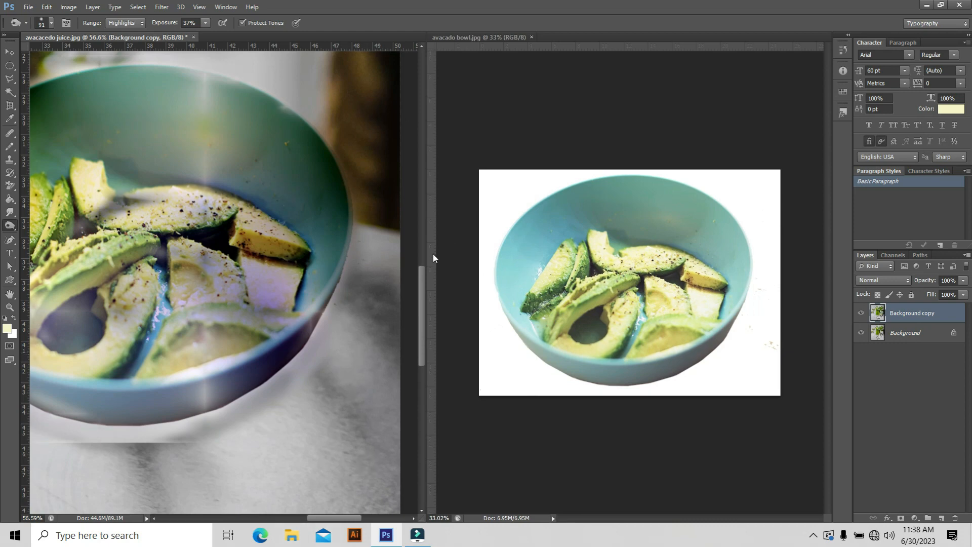
Burn the bright fringe along the painted bowl's upper rim, from the glass to the far side
left_click_drag(421, 302, 422, 269)
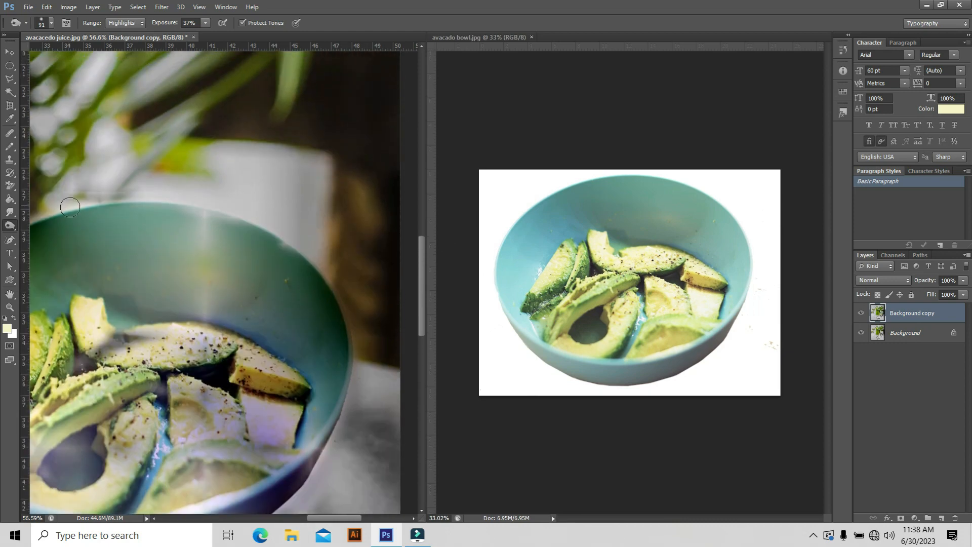
mouse_move(51, 208)
left_mouse_down()
mouse_move(187, 198)
mouse_move(219, 206)
mouse_move(299, 243)
mouse_move(349, 308)
mouse_move(417, 325)
mouse_move(421, 277)
left_mouse_up()
left_click_drag(319, 518, 294, 518)
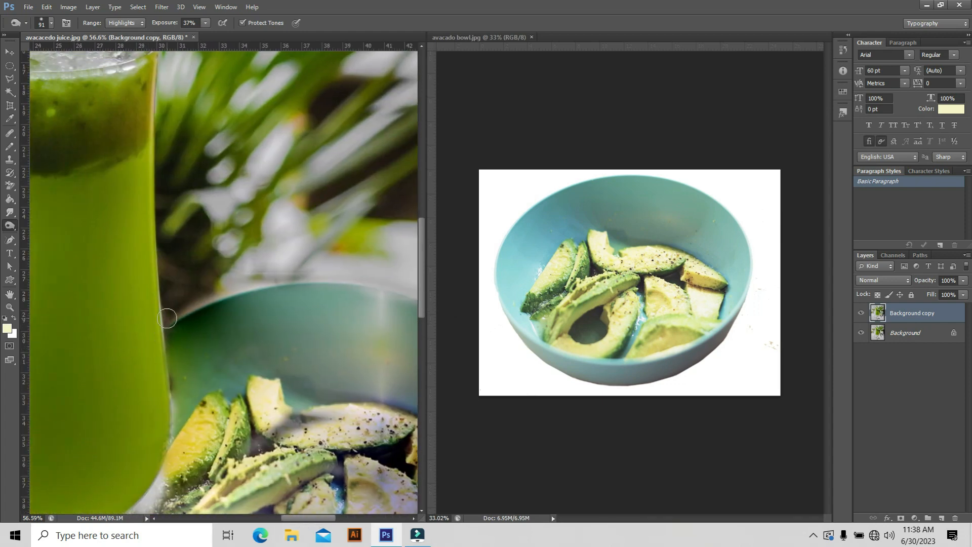
mouse_move(217, 298)
left_mouse_down()
mouse_move(315, 281)
mouse_move(412, 294)
mouse_move(268, 275)
mouse_move(169, 316)
left_mouse_up()
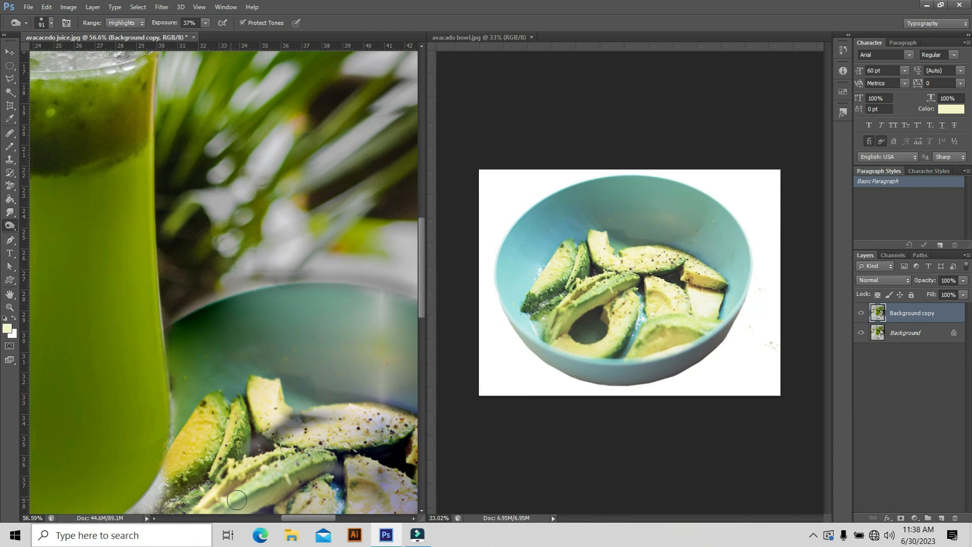
left_click_drag(314, 517, 350, 521)
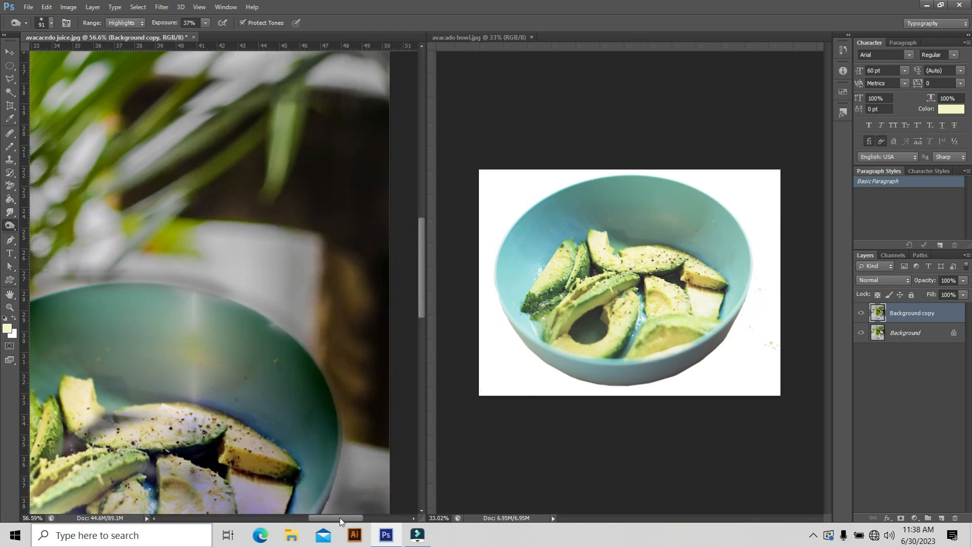
left_click_drag(421, 247, 405, 335)
key("ctrl+0")
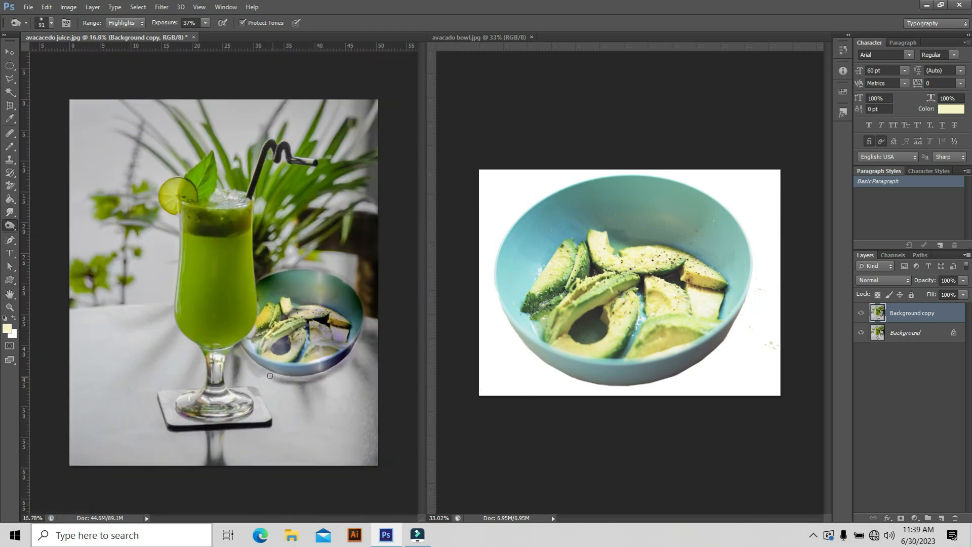